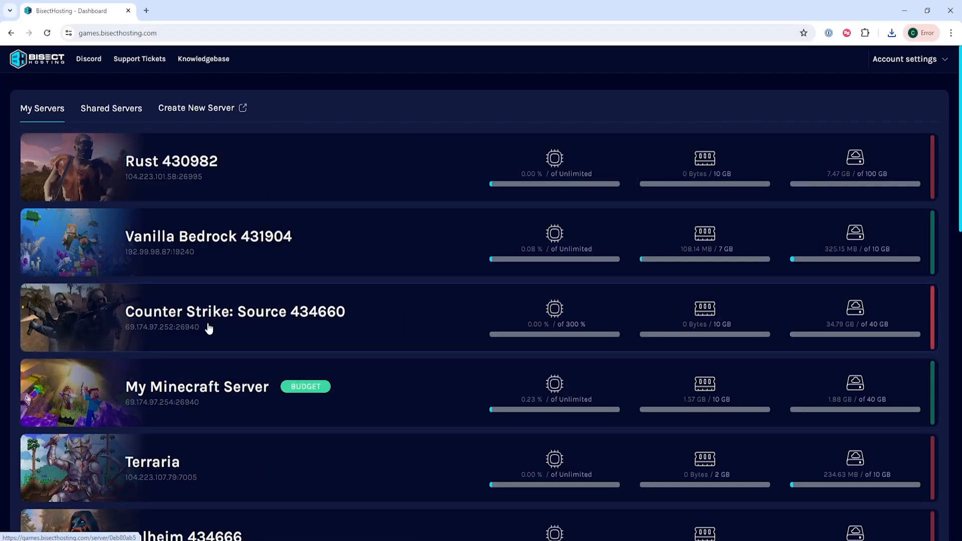
- Show Chrome's recent downloads list with the Shopkeepers-2.20.1.jar file
{"action": "left_click", "coordinate": [891, 34]}
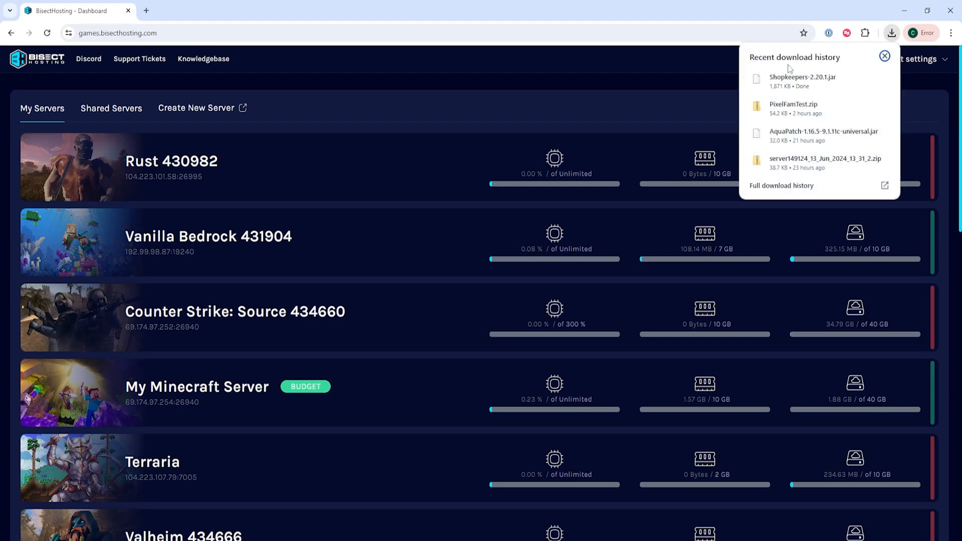
{"action": "mouse_move", "coordinate": [803, 81]}
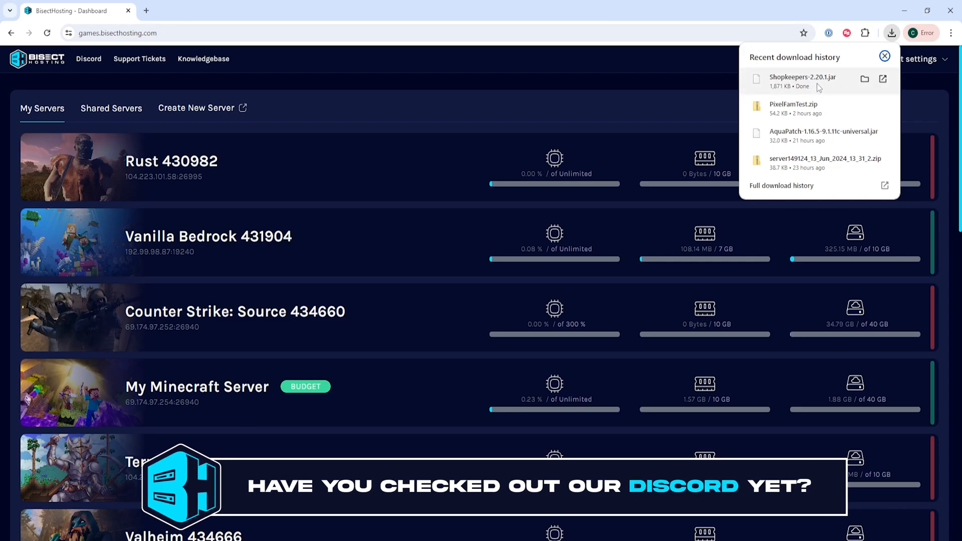
- Stop My Minecraft Server and bring up its file manager listing the container folders
{"action": "left_click", "coordinate": [718, 85]}
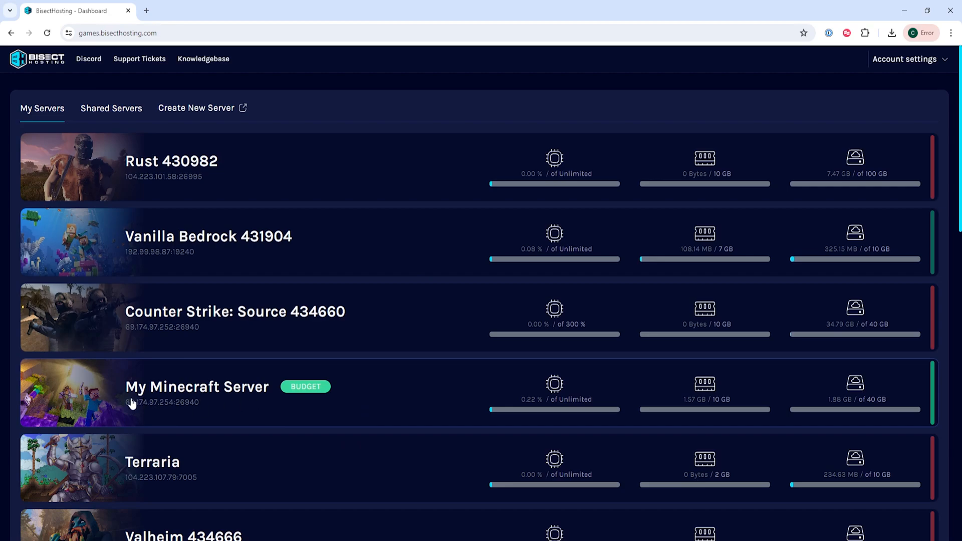
{"action": "left_click", "coordinate": [253, 404]}
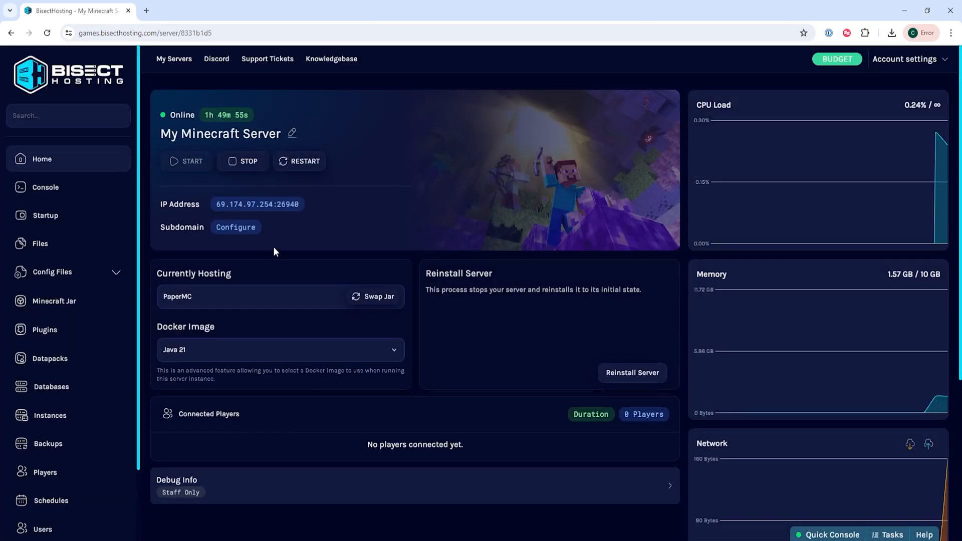
{"action": "left_click", "coordinate": [252, 164]}
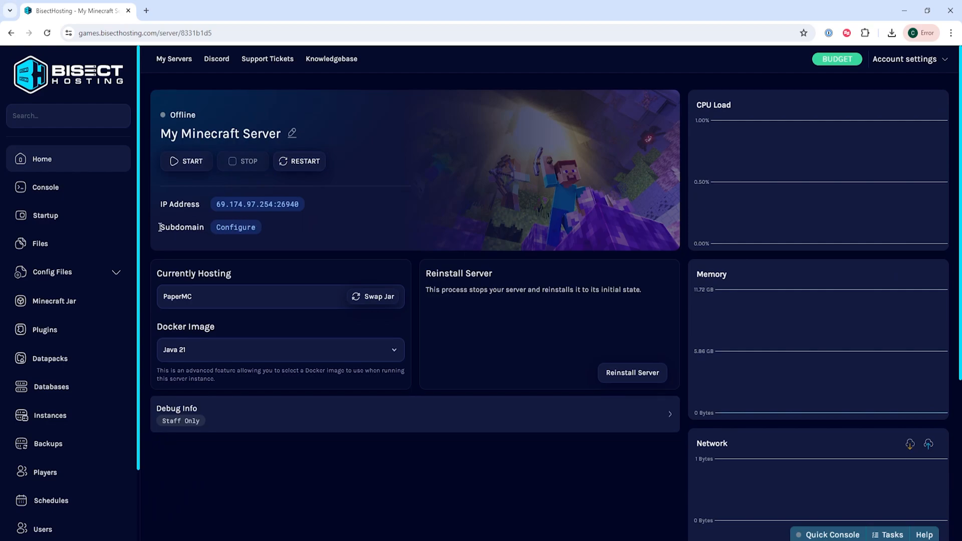
{"action": "left_click", "coordinate": [94, 247]}
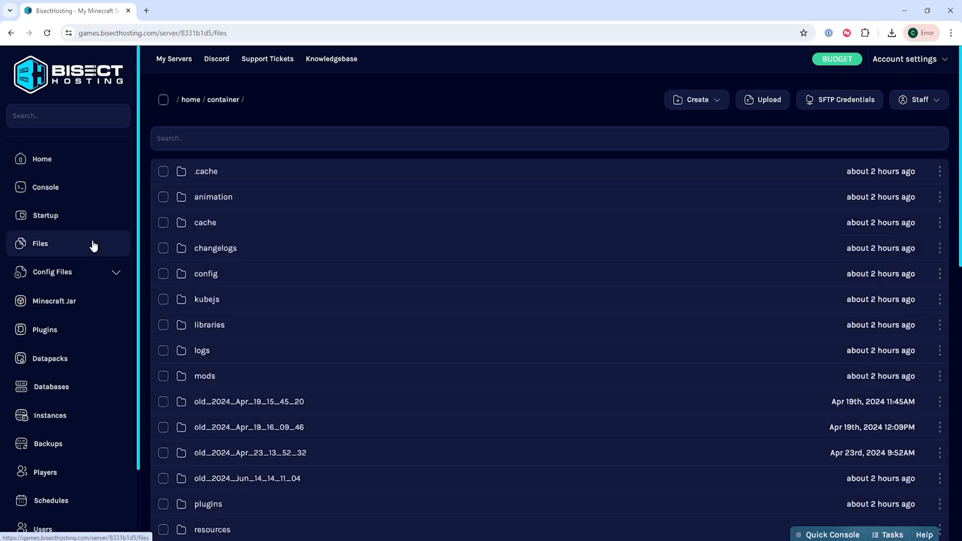
{"action": "scroll", "coordinate": [219, 337], "scroll_direction": "down", "scroll_amount": 5}
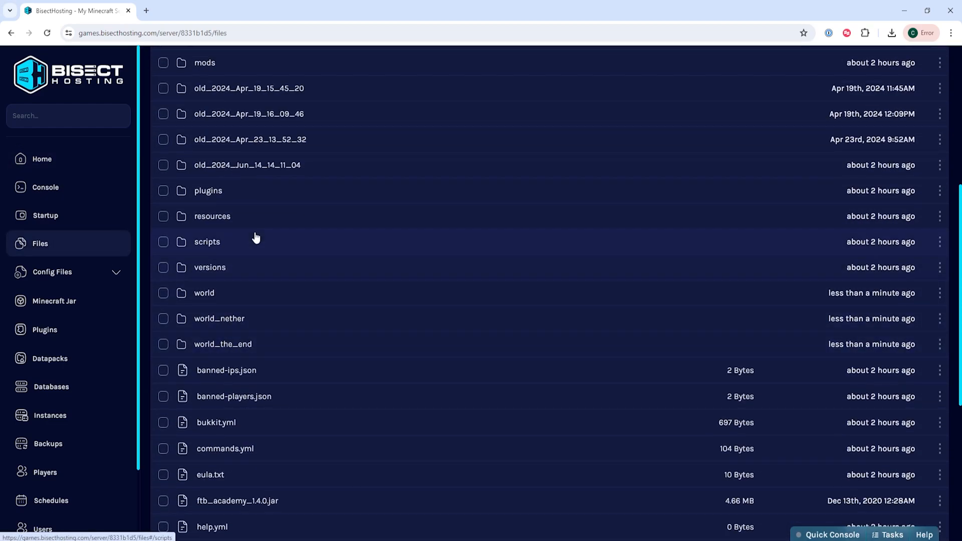
- Drop Shopkeepers-2.20.1.jar from the downloads list into the plugins folder, then return to the overview
{"action": "left_click", "coordinate": [272, 201]}
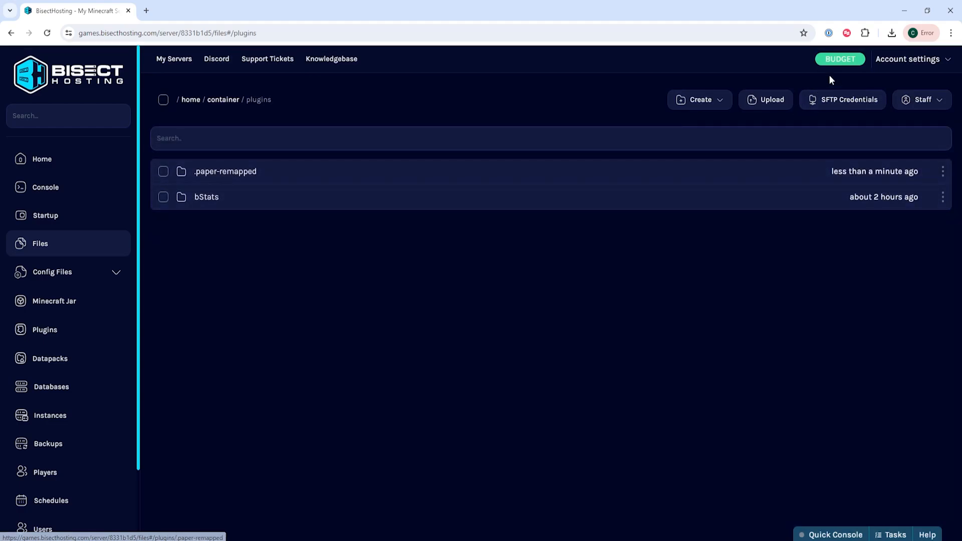
{"action": "left_click", "coordinate": [891, 32]}
{"action": "left_click_drag", "start_coordinate": [822, 83], "coordinate": [568, 225]}
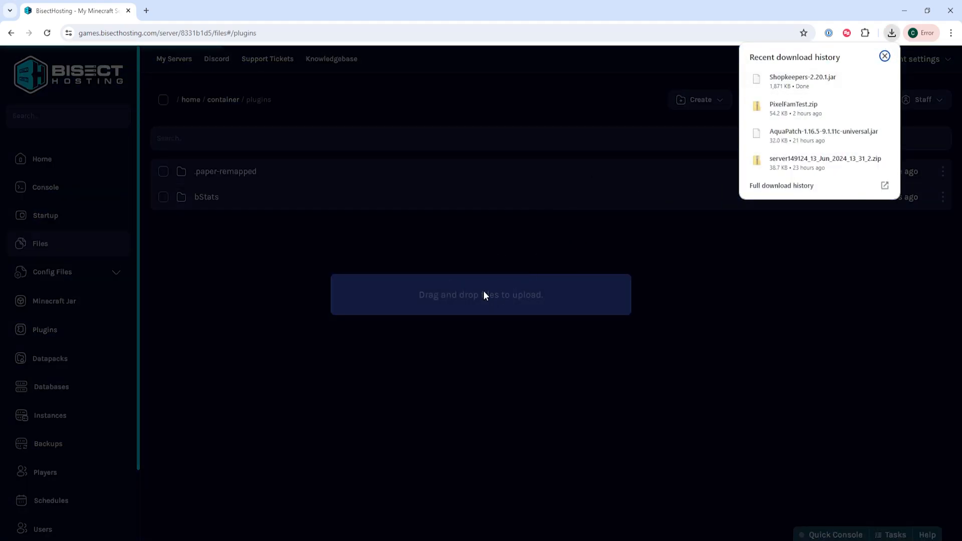
{"action": "left_click_drag", "start_coordinate": [483, 294], "coordinate": [484, 298]}
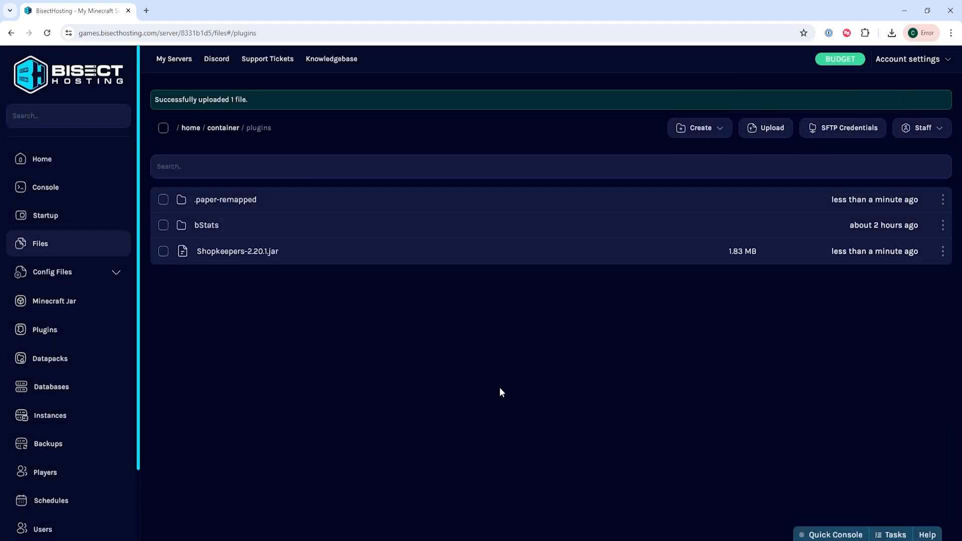
{"action": "left_click", "coordinate": [78, 157]}
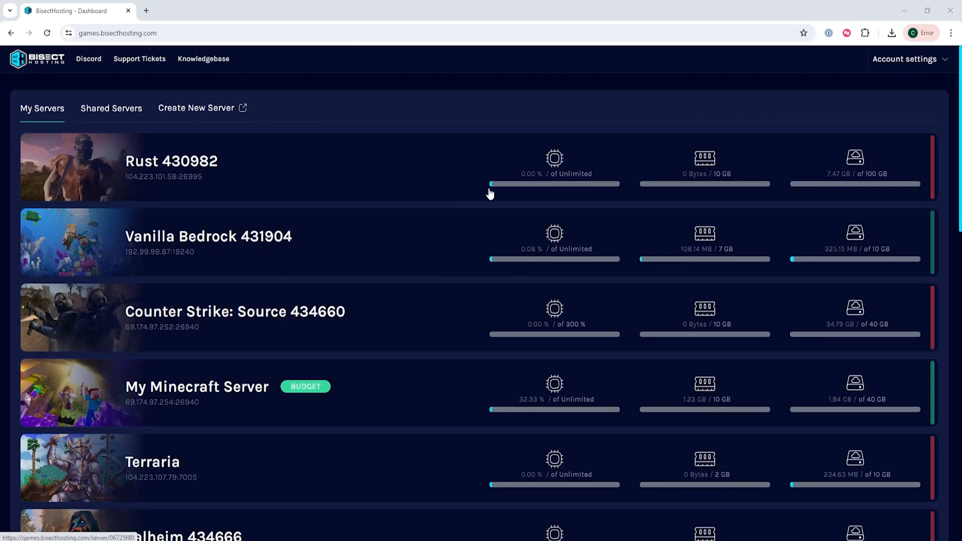
- Stop My Minecraft Server so it shows Offline before adding a plugin
{"action": "left_click", "coordinate": [172, 408]}
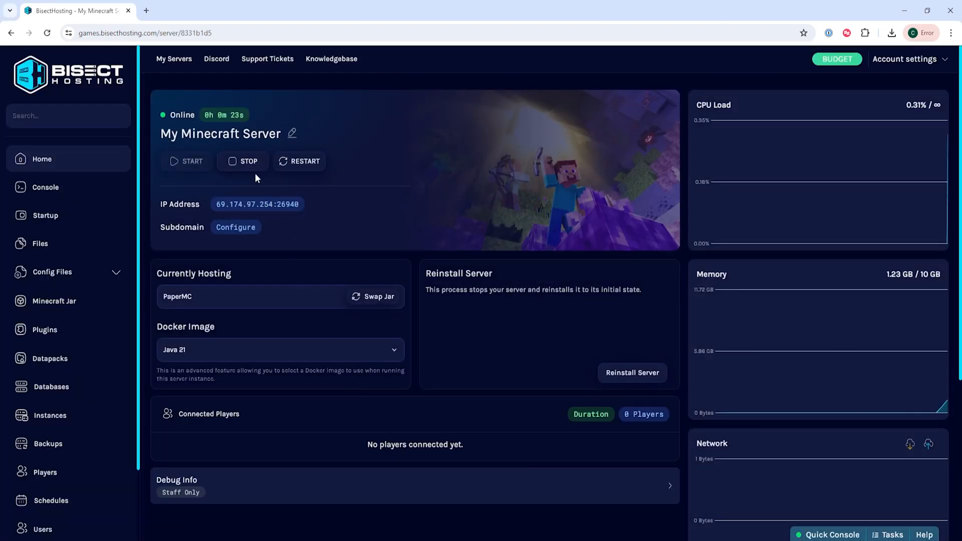
{"action": "left_click", "coordinate": [254, 169]}
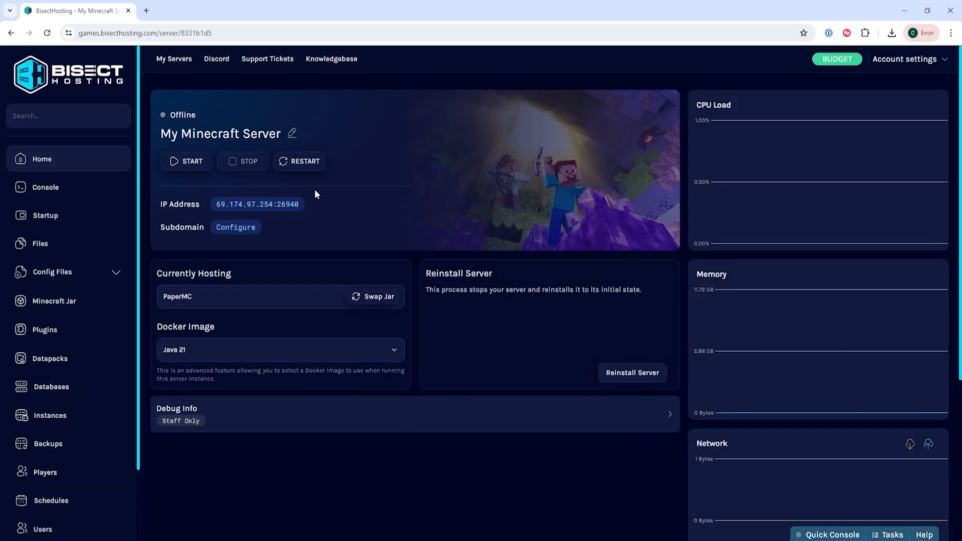
{"action": "left_click", "coordinate": [43, 339]}
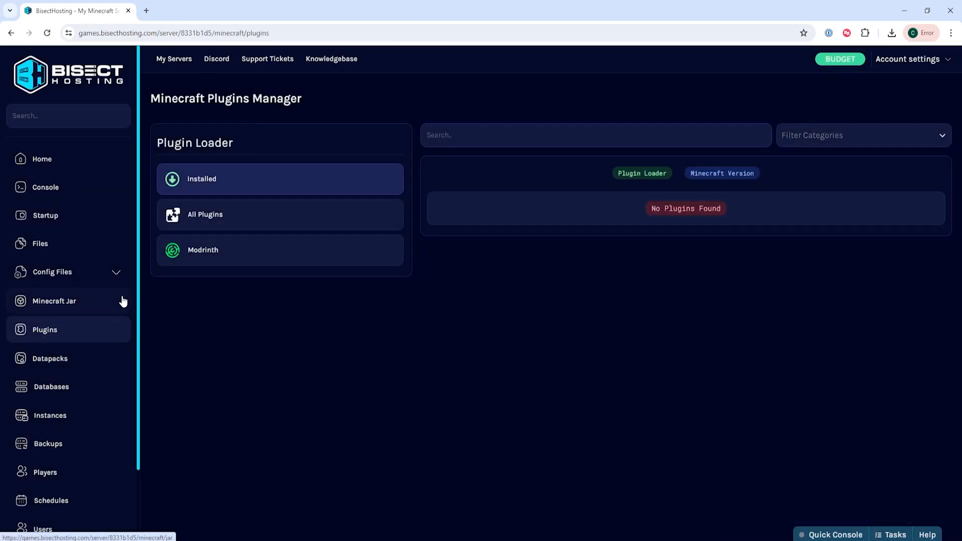
- Install ItemSwapper version 0.2.1 from the All Plugins list and return to the server overview
{"action": "left_click", "coordinate": [261, 223]}
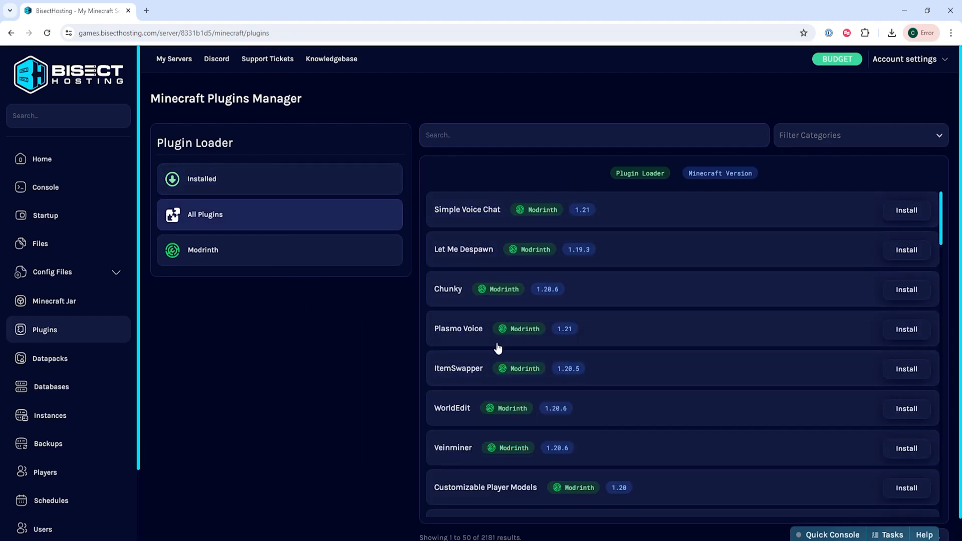
{"action": "left_click", "coordinate": [905, 369]}
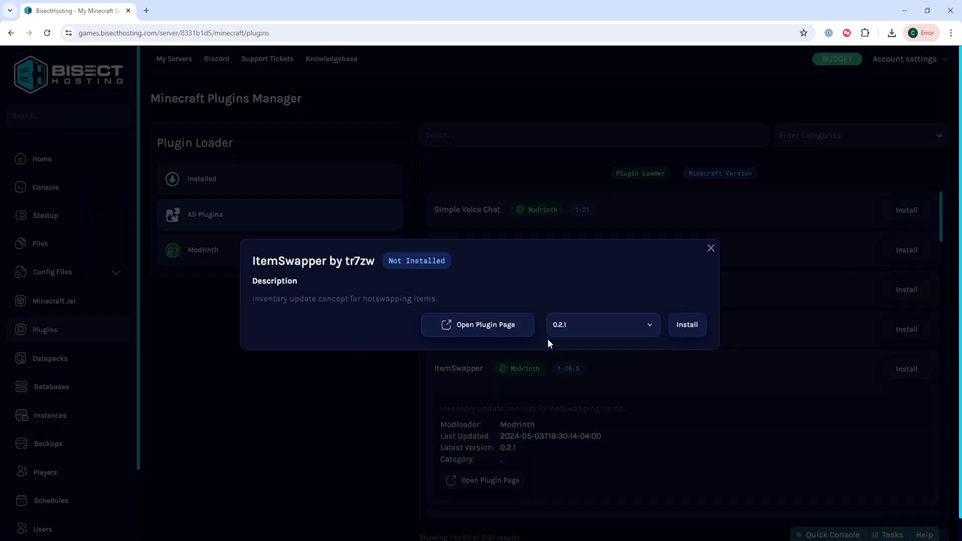
{"action": "left_click", "coordinate": [578, 330]}
{"action": "left_click", "coordinate": [682, 327]}
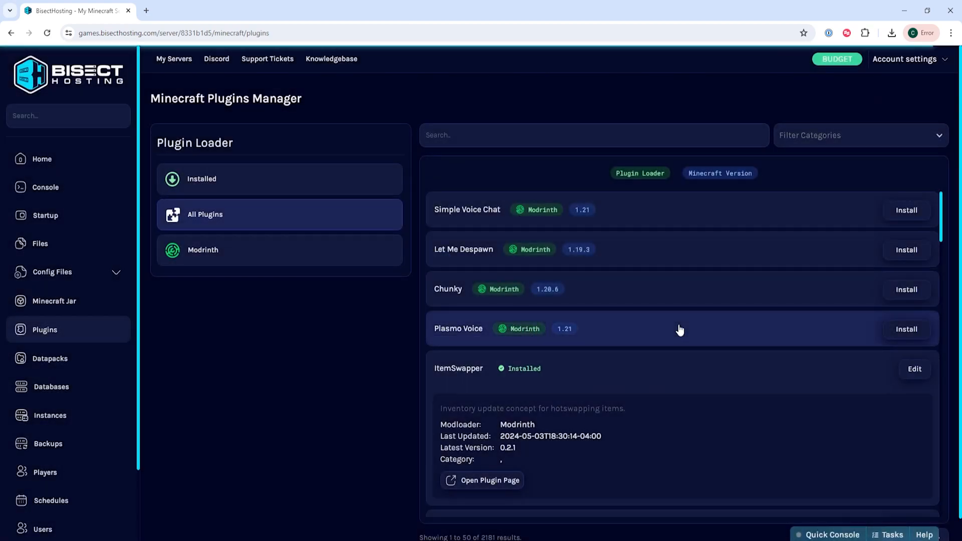
{"action": "left_click", "coordinate": [91, 158]}
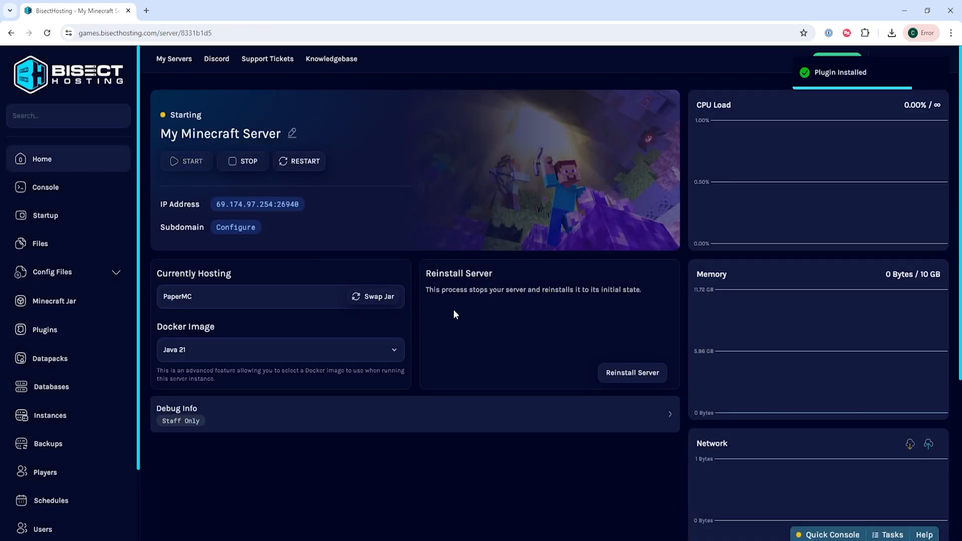